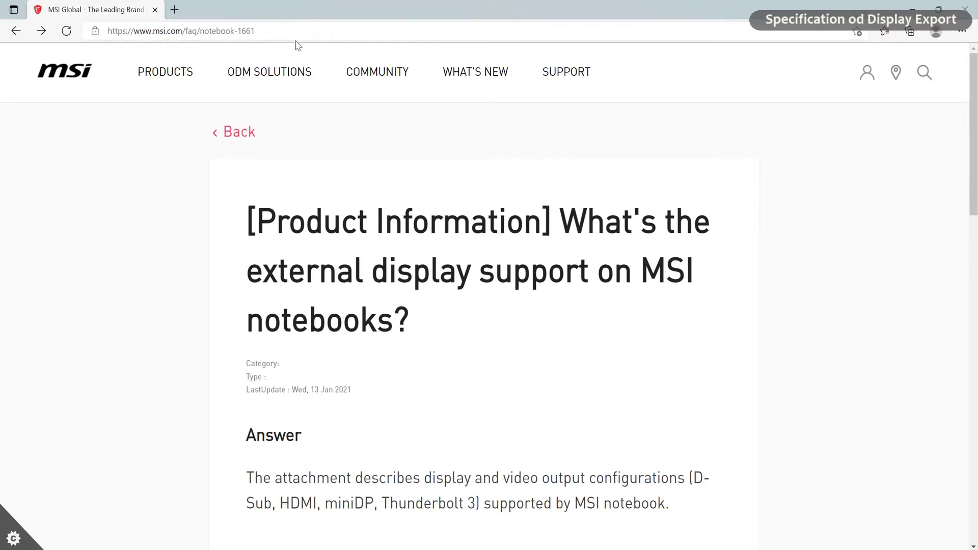
Open the GS Series external display support document from the MSI notebook FAQ and review its 11th Gen Intel Core Processor tables
scroll(976, 80, "down", 1)
left_click_drag(976, 80, 975, 244)
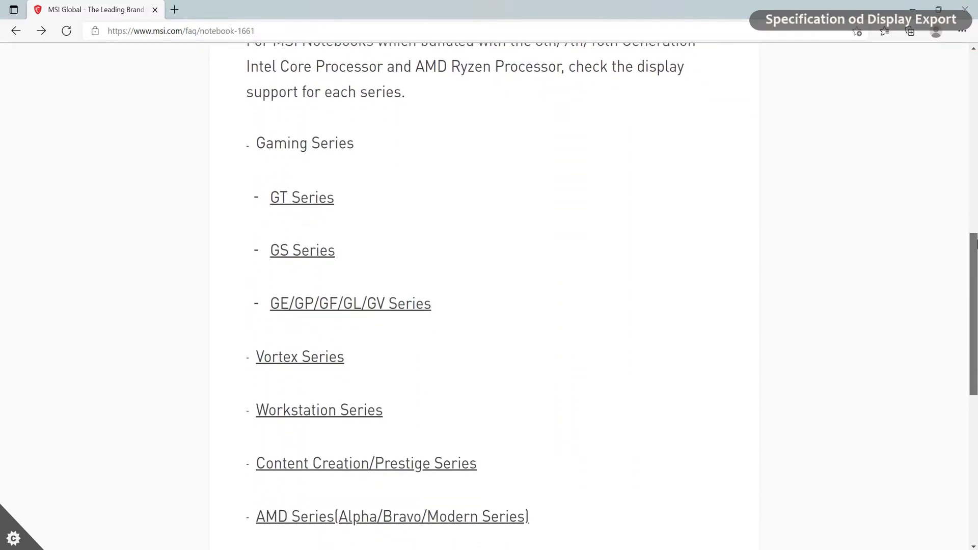
left_click(327, 261)
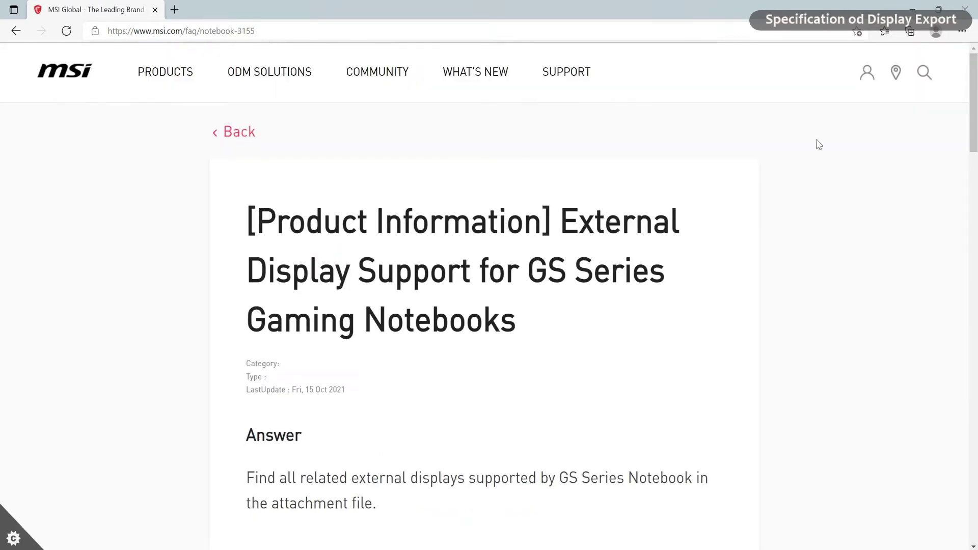
left_click_drag(973, 76, 974, 164)
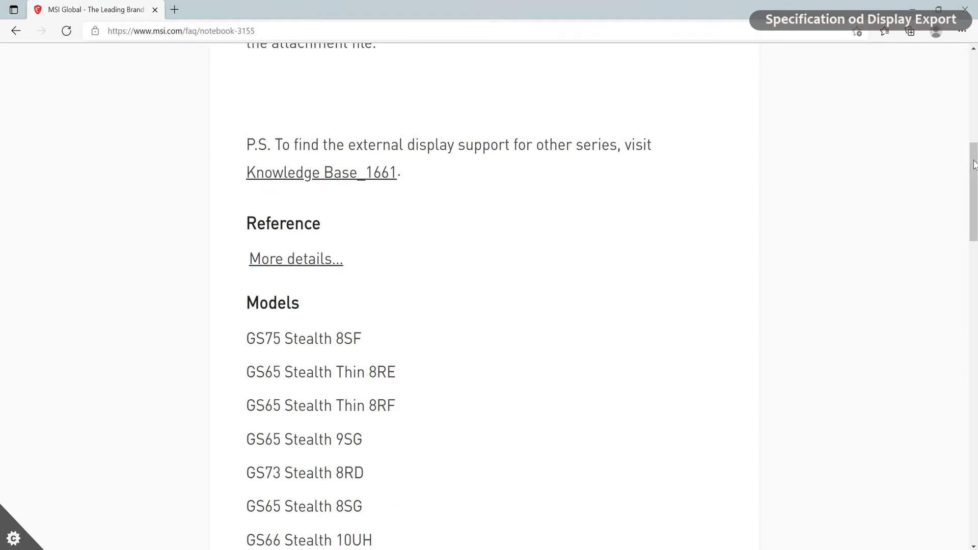
left_click(330, 260)
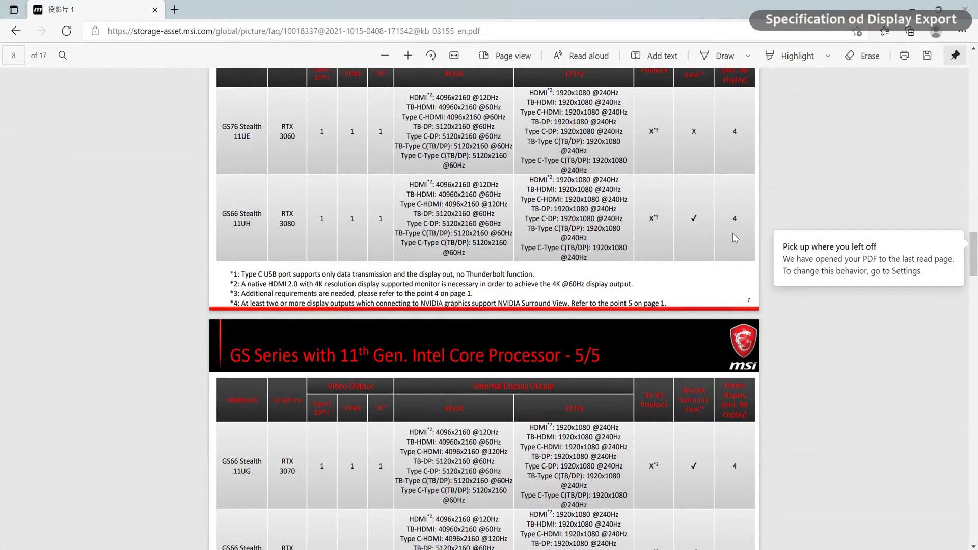
scroll(725, 238, "up", 3)
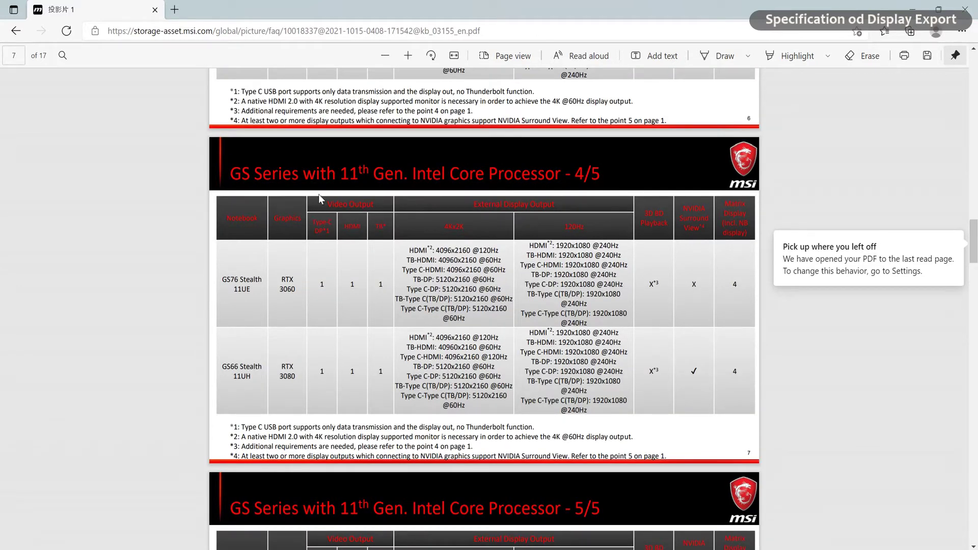
scroll(937, 247, "down", 7)
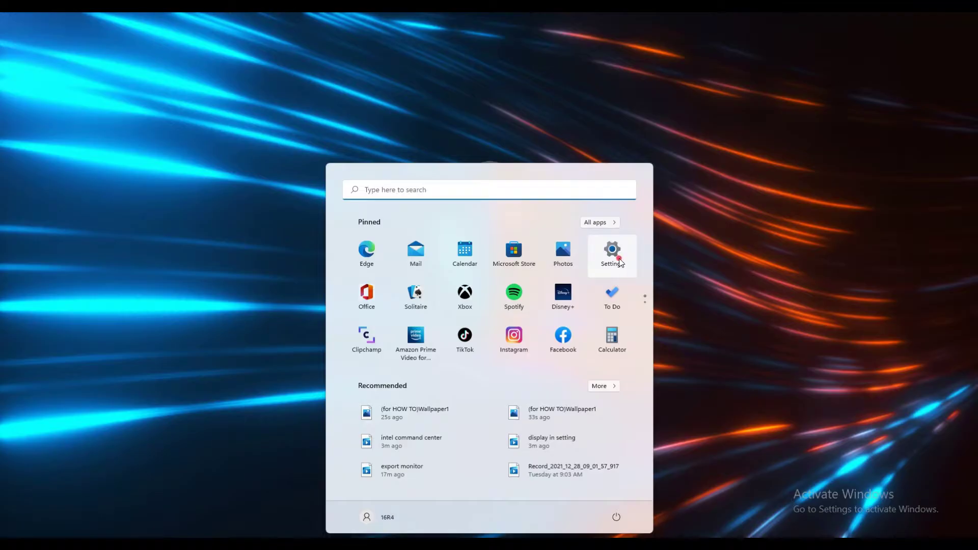
Open the Display page in Windows Settings and identify the connected displays
left_click(620, 257)
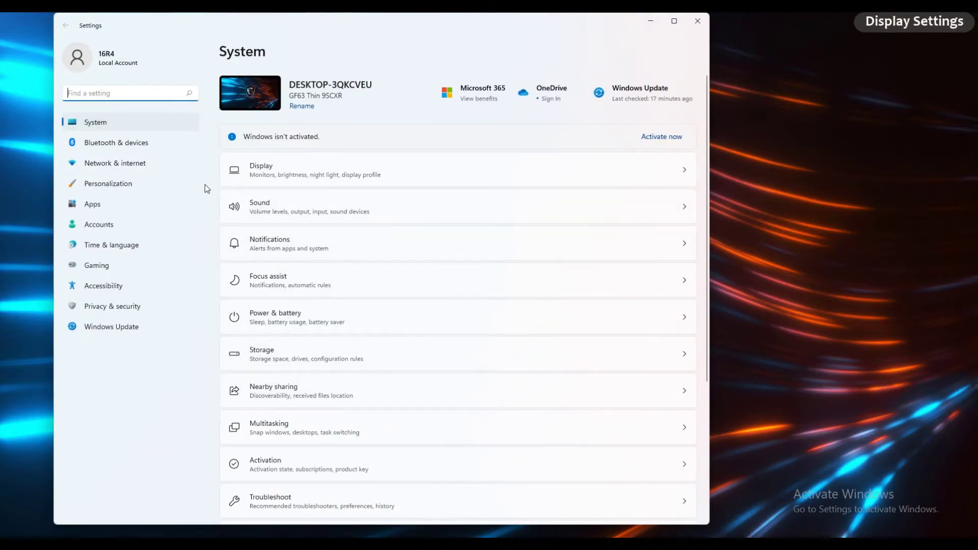
left_click(245, 175)
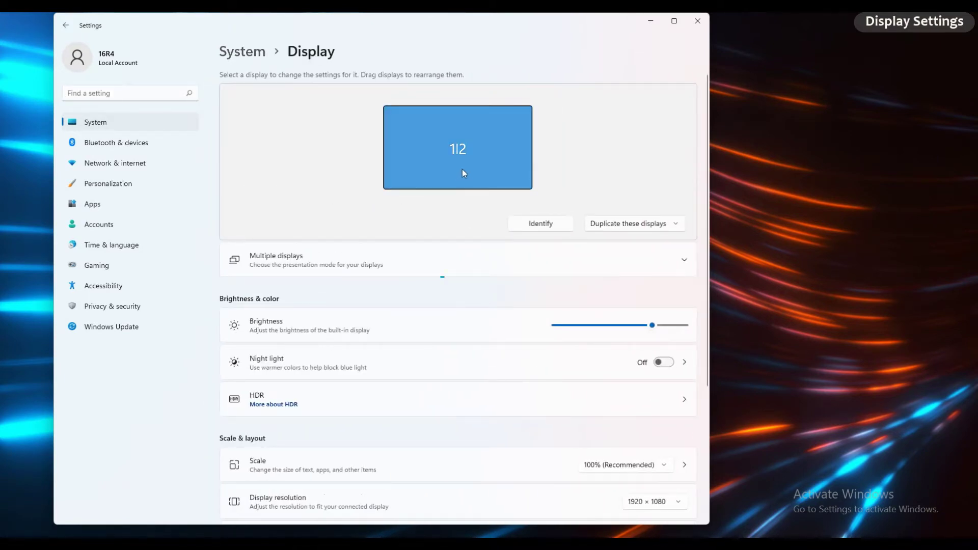
left_click(540, 224)
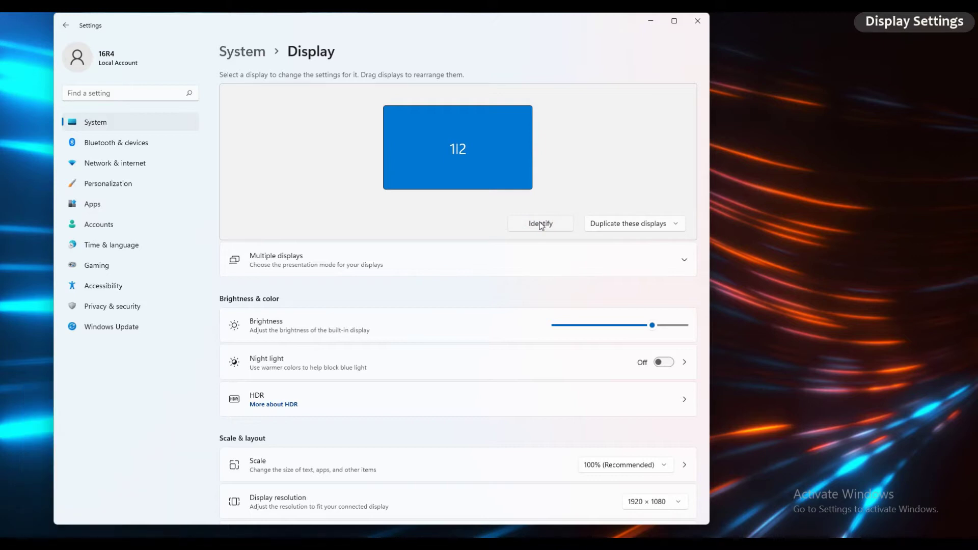
Set the multi-display mode to Extend these displays and keep the changes
left_click(677, 227)
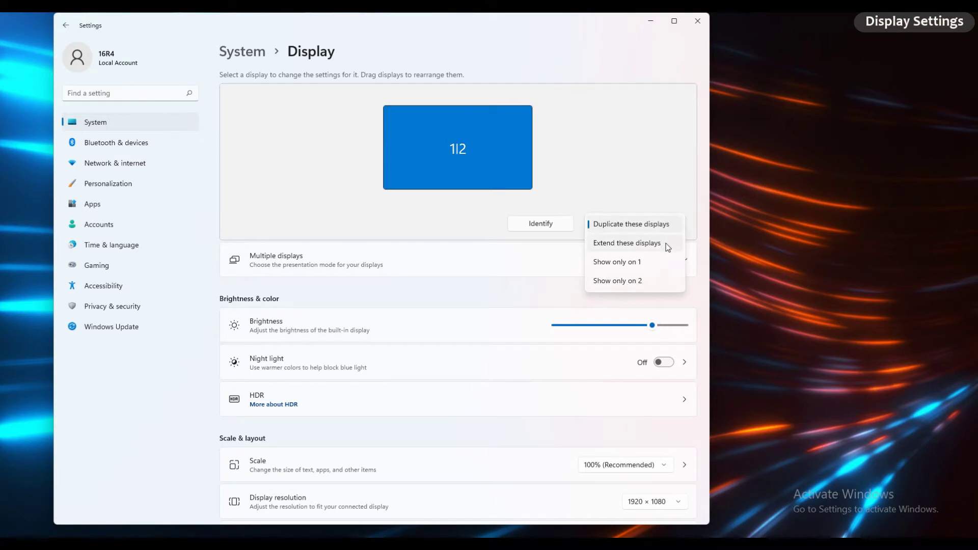
left_click(626, 243)
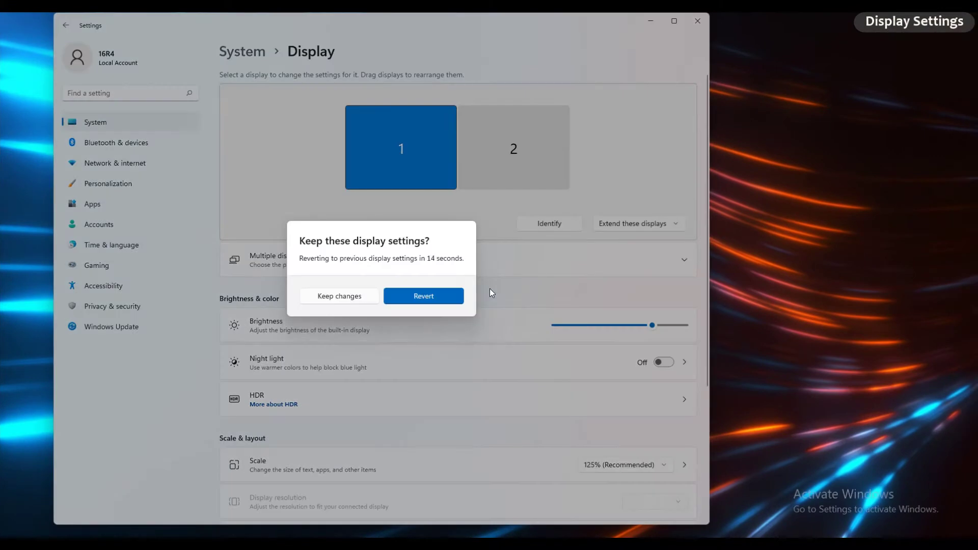
left_click(363, 295)
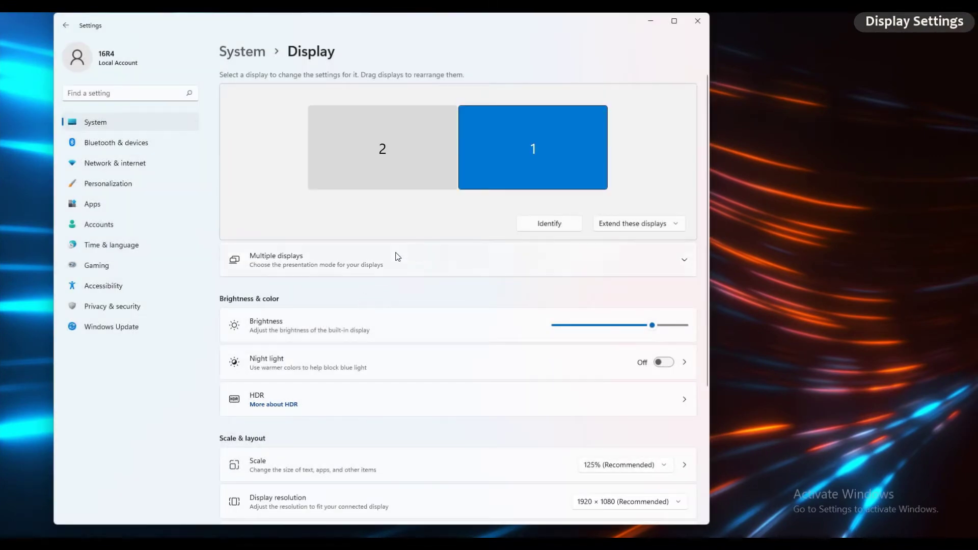
Check display 2's settings, return to display 1 and expand the Multiple displays options
left_click(398, 159)
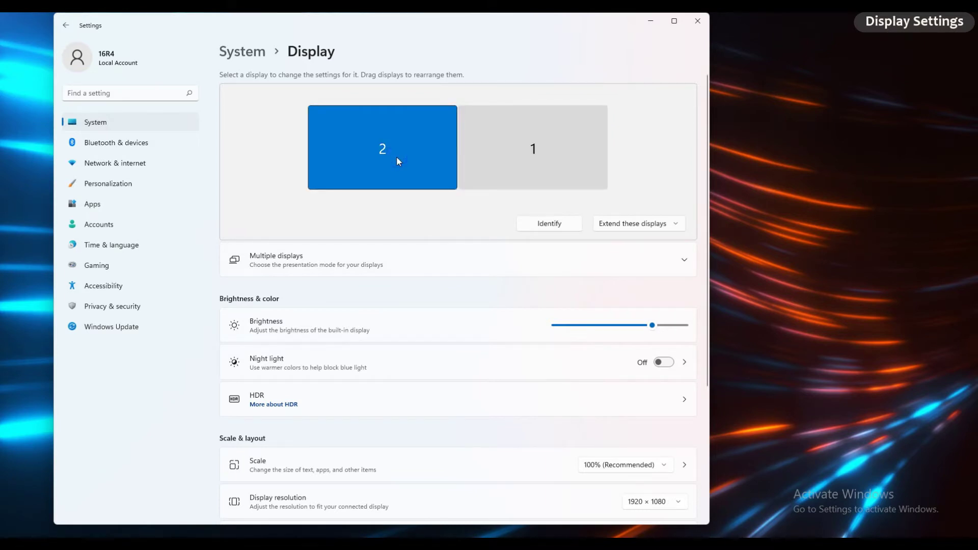
left_click(533, 159)
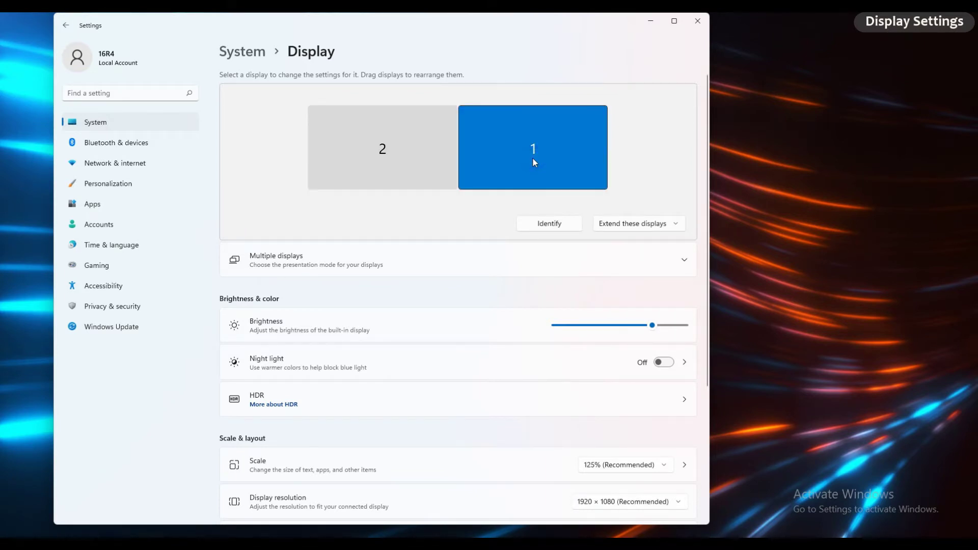
left_click(498, 263)
scroll(500, 267, "down", 3)
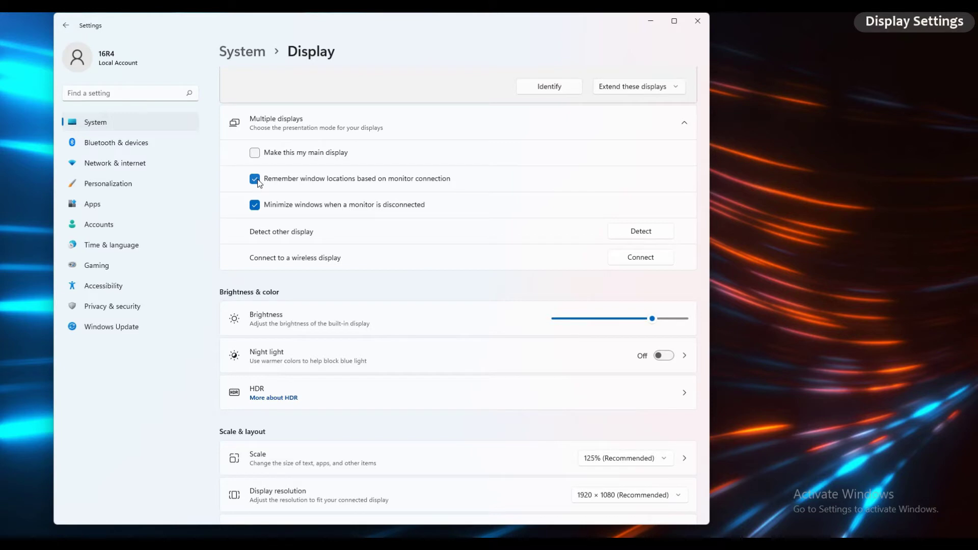
Toggle minimizing windows on monitor disconnection off and on again, and run detection for other displays
left_click(255, 206)
left_click(256, 206)
left_click(656, 232)
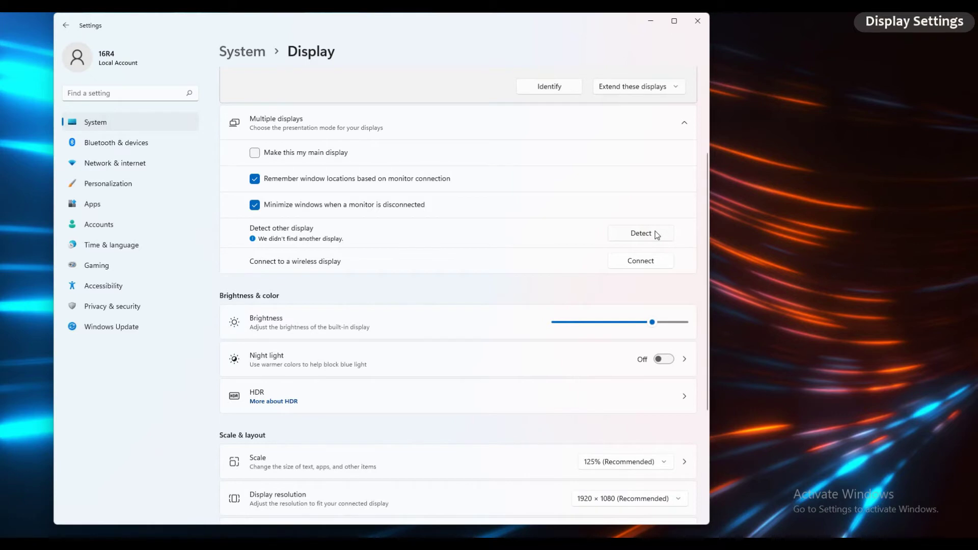
Open the Advanced display settings and check the available refresh rates for Display 1: Internal Display
scroll(657, 234, "down", 3)
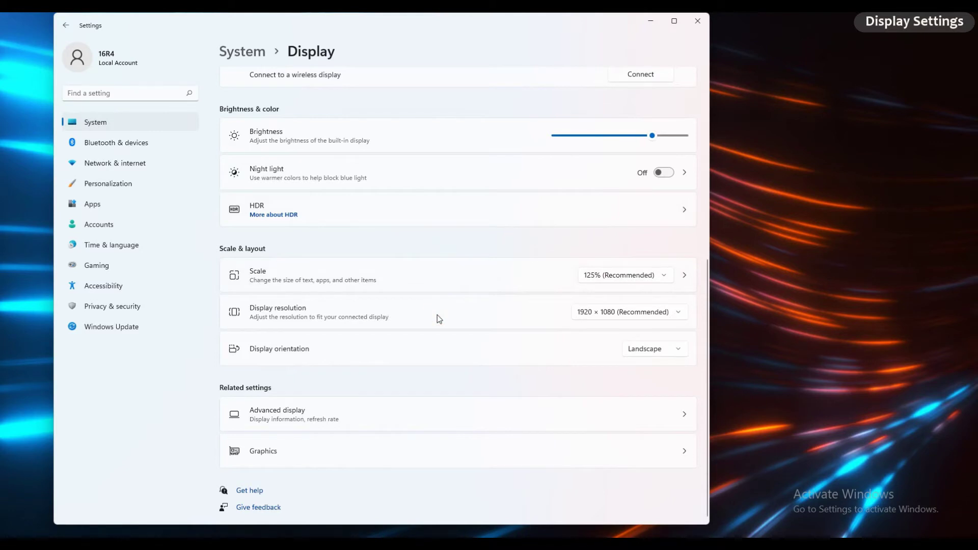
left_click(429, 416)
left_click(663, 86)
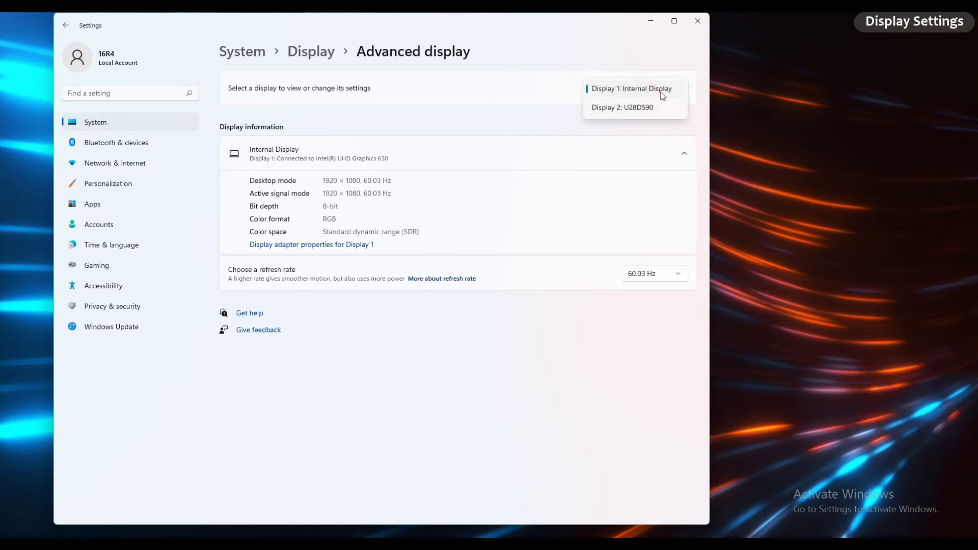
left_click(665, 90)
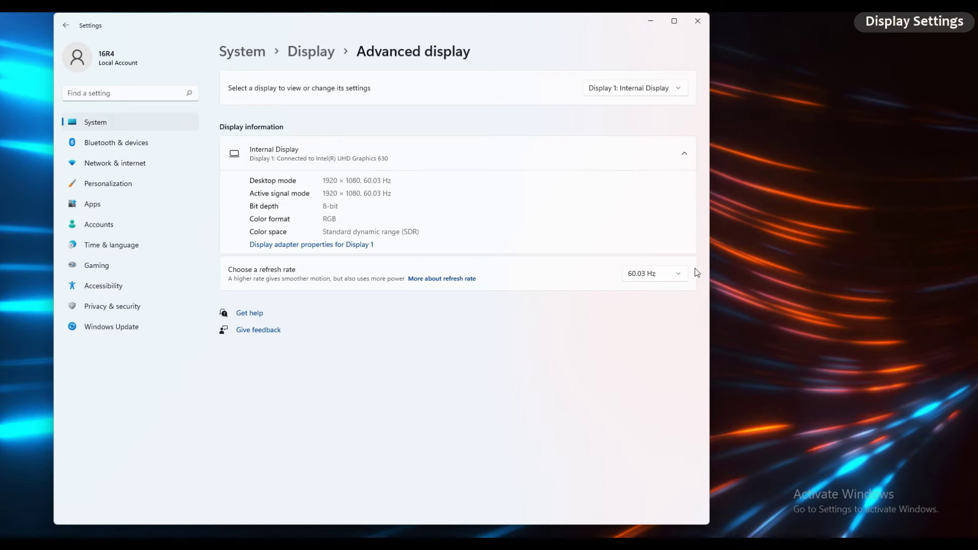
left_click(683, 276)
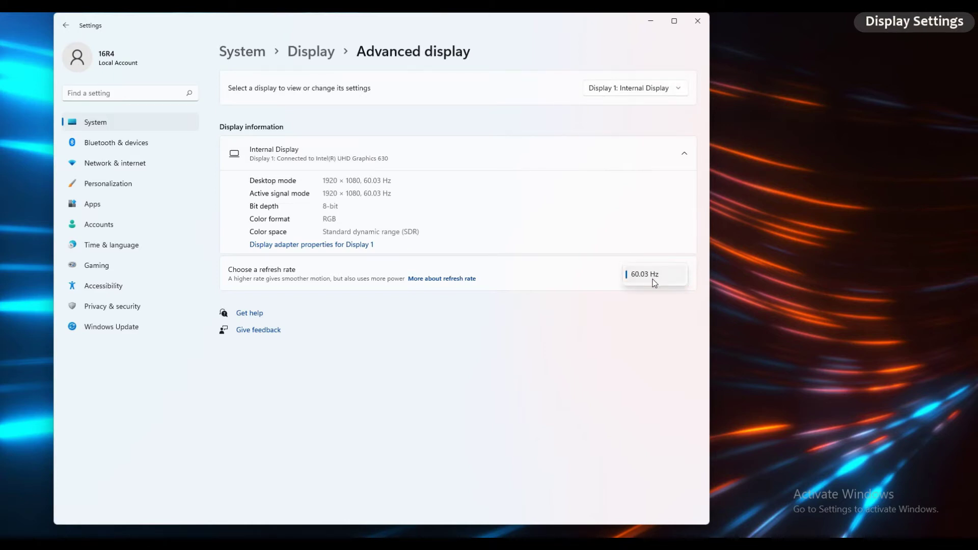
left_click(670, 93)
Switch the advanced settings to Display 2: U28D590 and view its refresh rate choices without changing the rate
left_click(670, 93)
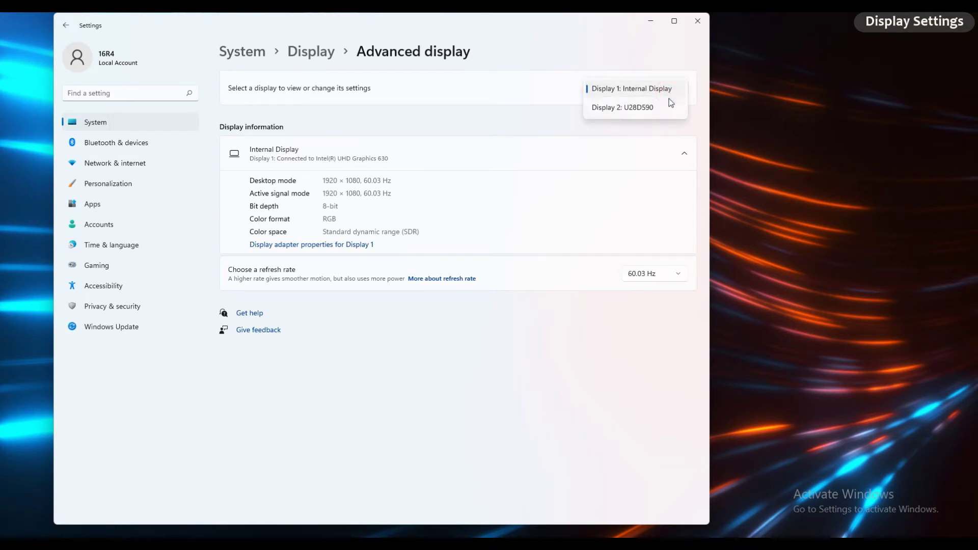
left_click(660, 113)
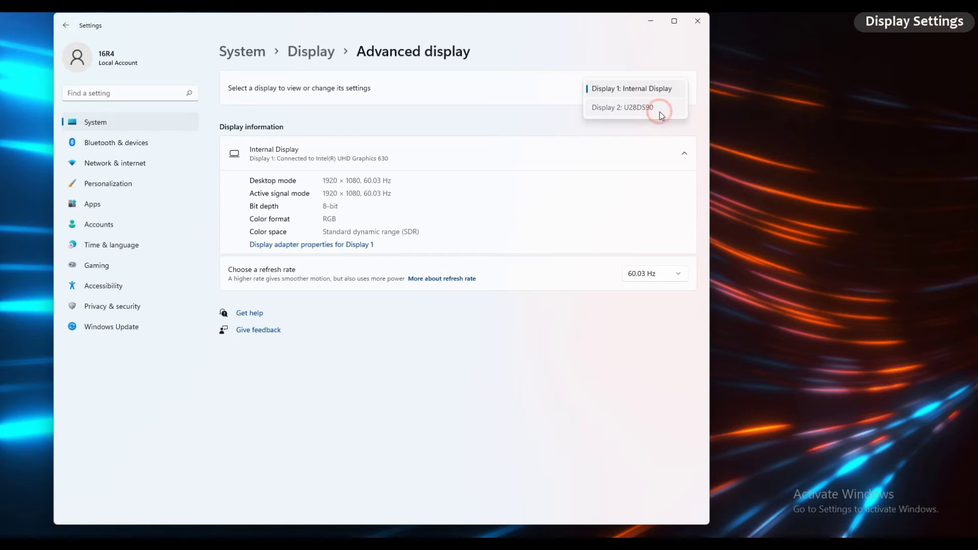
left_click(673, 279)
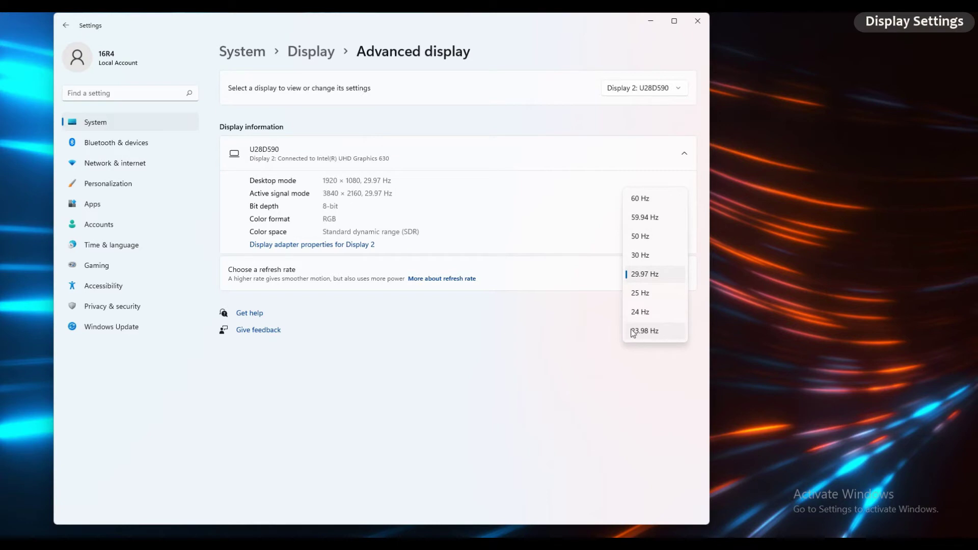
left_click(506, 301)
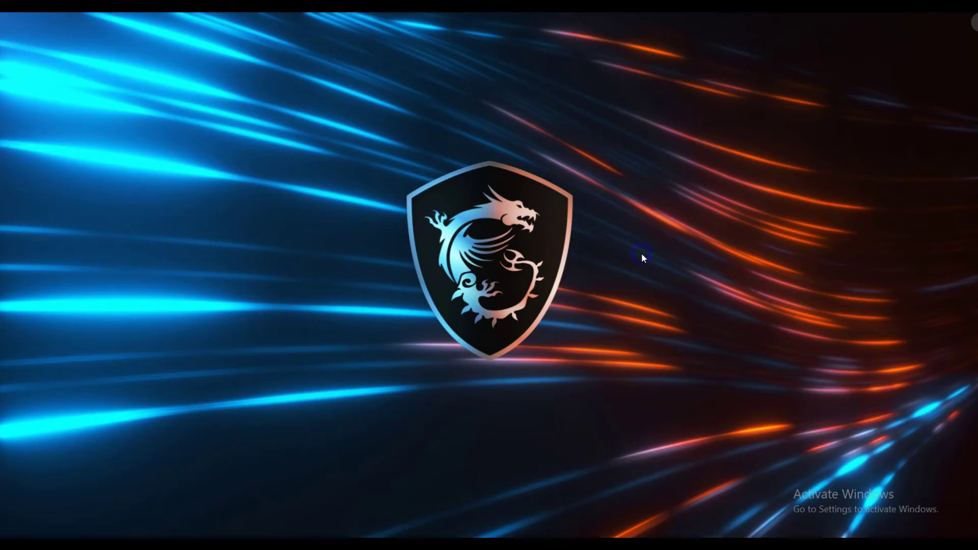
Open NVIDIA Control Panel from the desktop
right_click(642, 254)
left_click(732, 415)
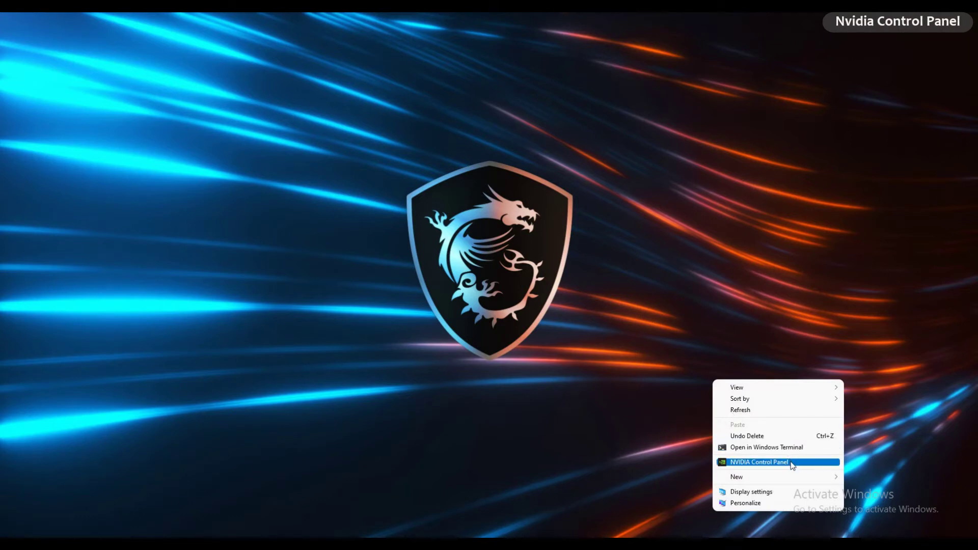
left_click(791, 465)
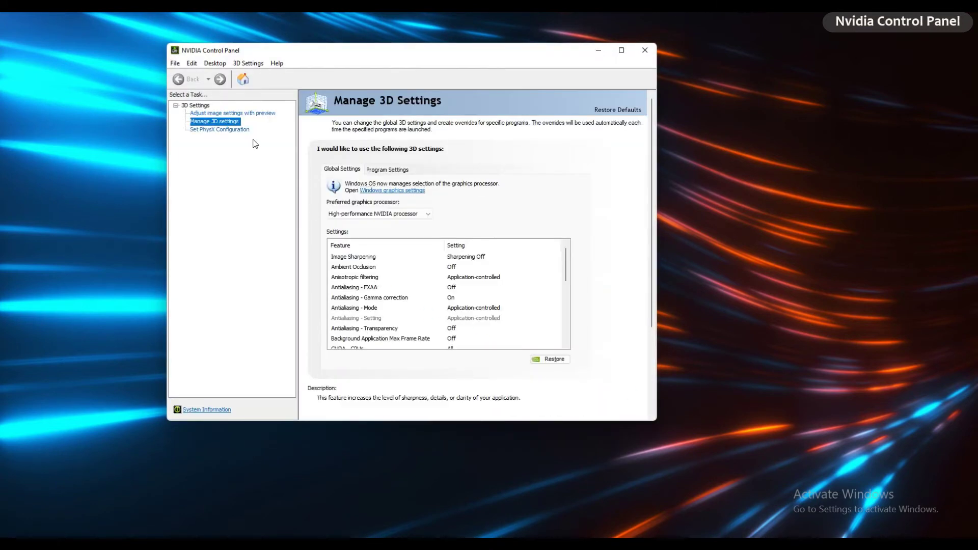
Set the preferred graphics processor to Auto-select and view the choices for Low Latency Mode without changing it
left_click(429, 215)
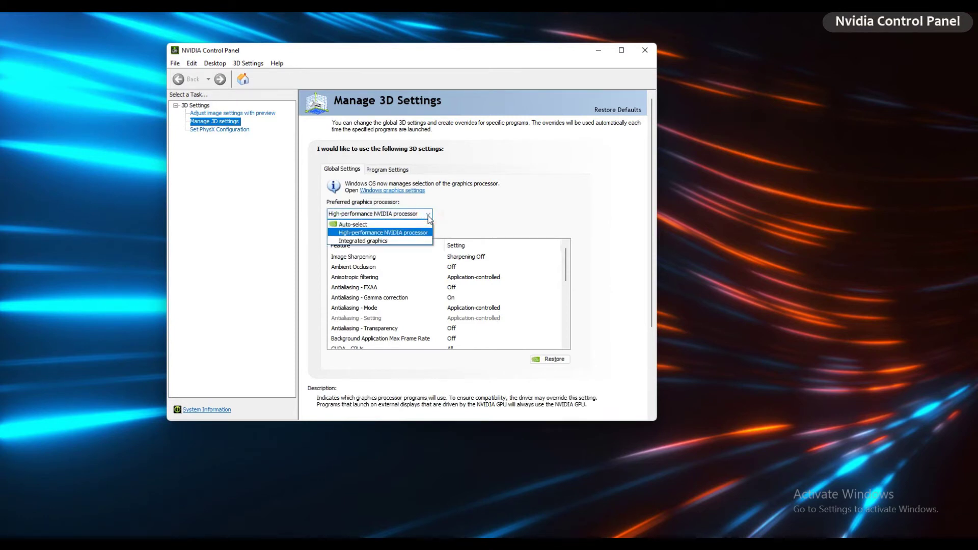
left_click(402, 227)
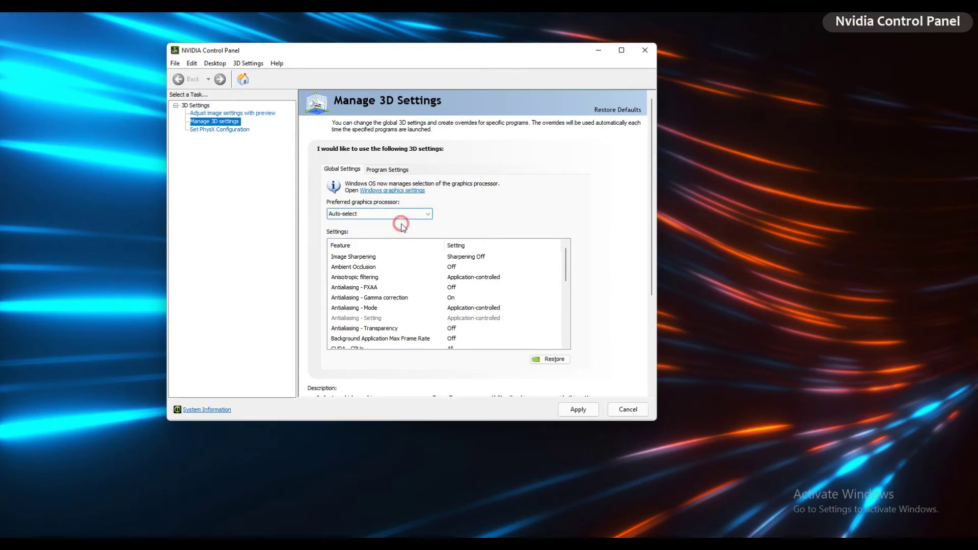
left_click_drag(566, 265, 569, 291)
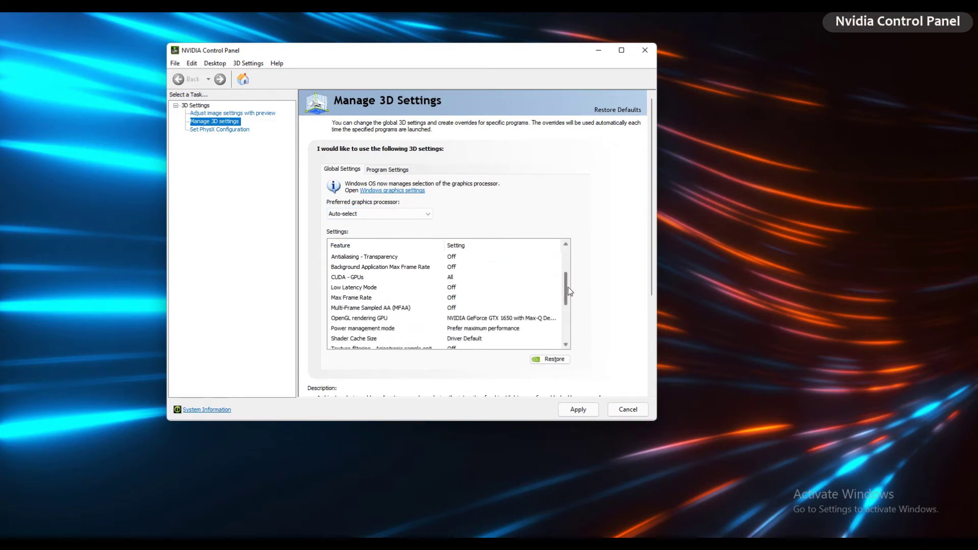
left_click(454, 287)
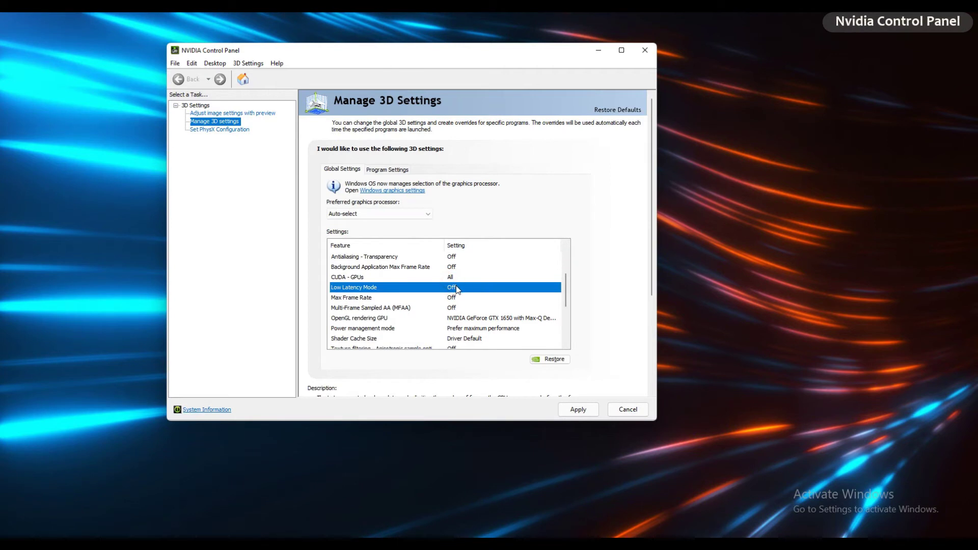
left_click(456, 288)
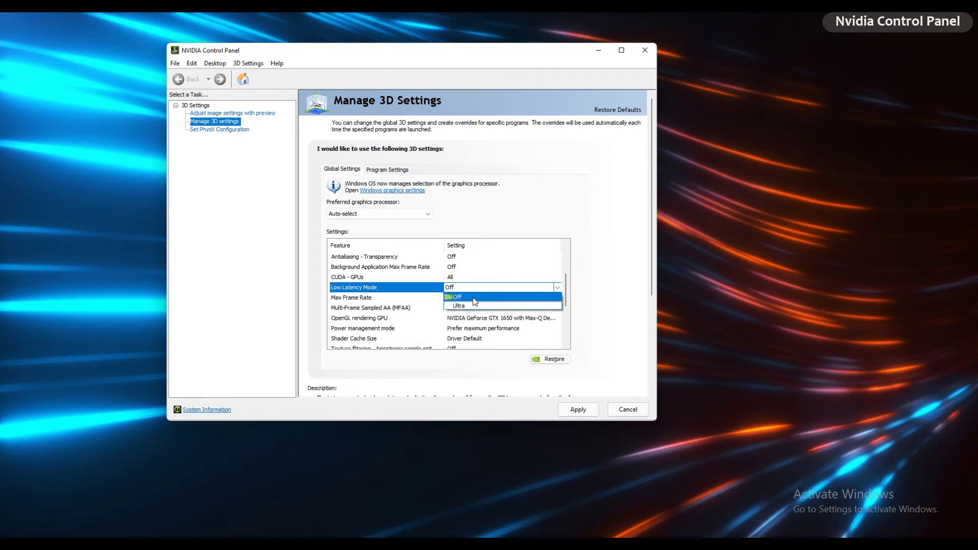
left_click(504, 212)
Try High-performance NVIDIA processor and Integrated graphics as the preferred graphics processor, examining the 3D settings list under each
left_click(426, 214)
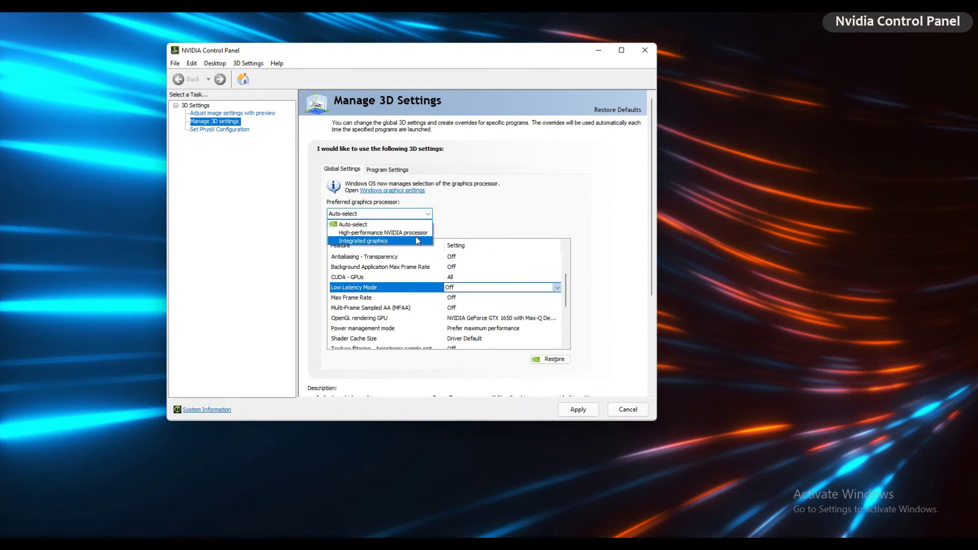
left_click(415, 235)
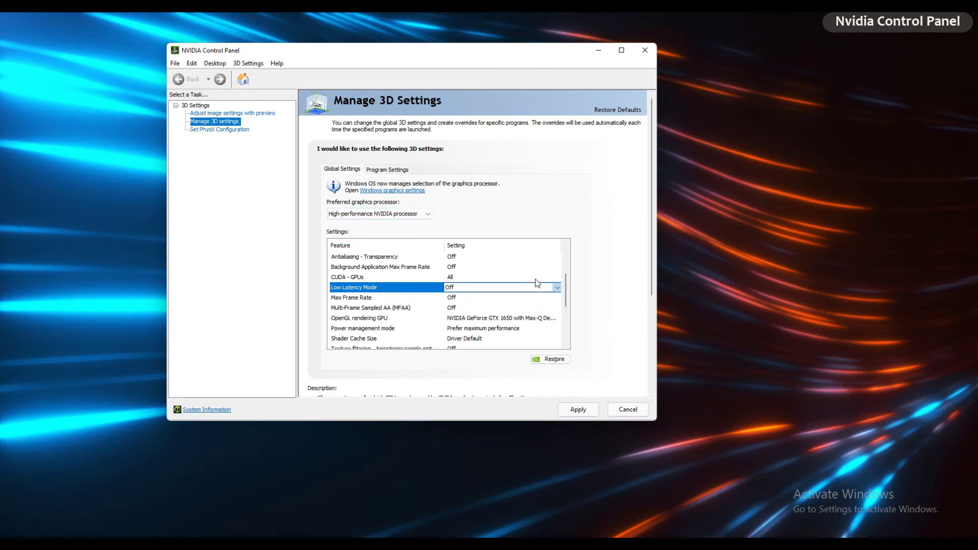
left_click_drag(565, 291, 566, 262)
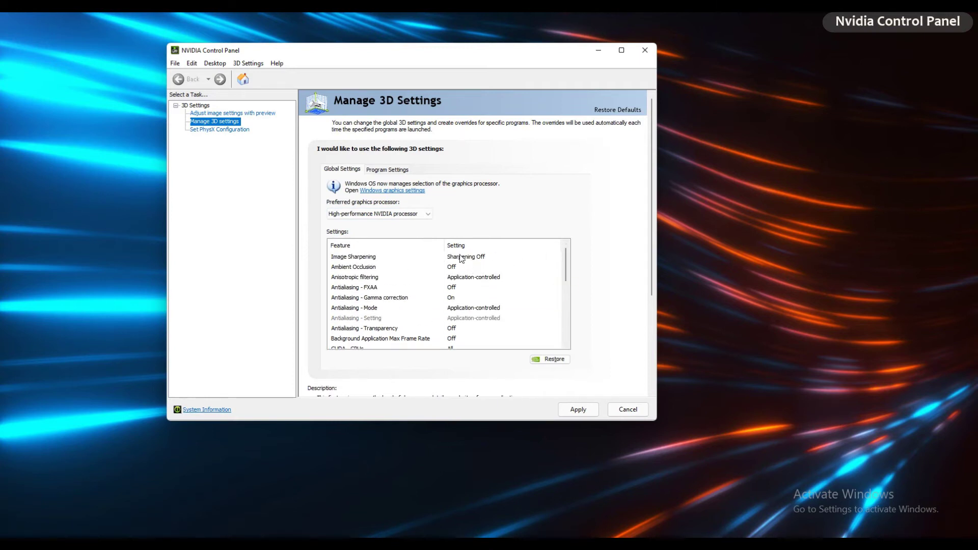
left_click(428, 214)
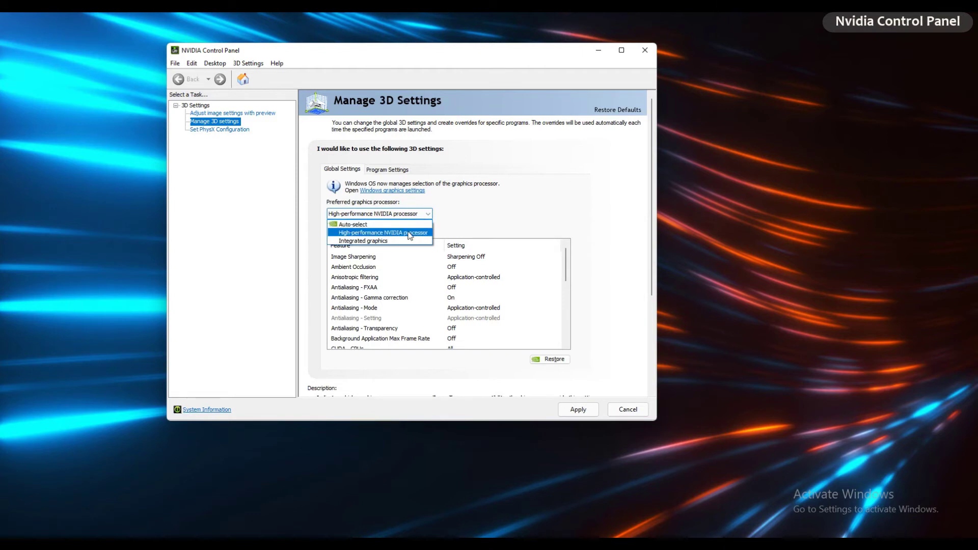
left_click(393, 241)
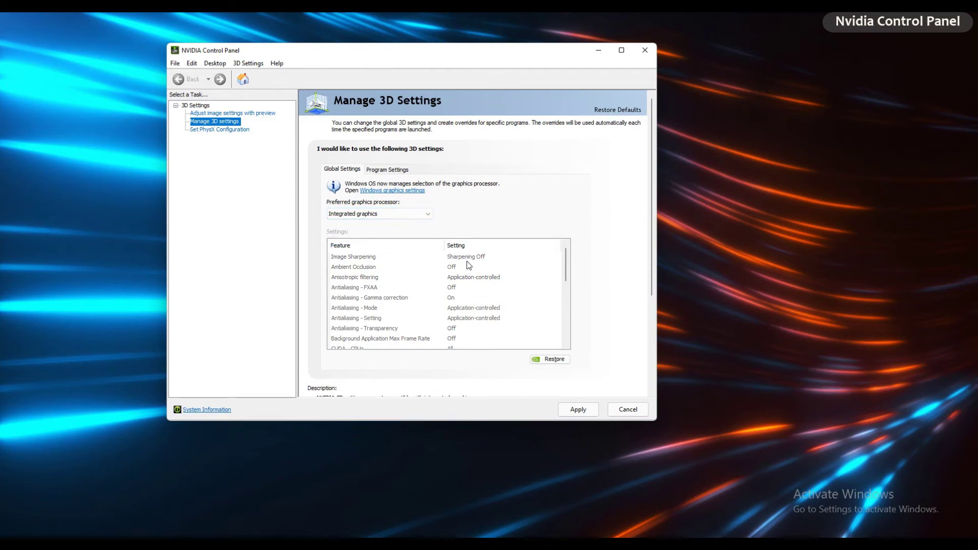
left_click(564, 266)
left_click(564, 258)
Set the preferred graphics processor to Auto-select and apply the 3D settings
left_click(415, 214)
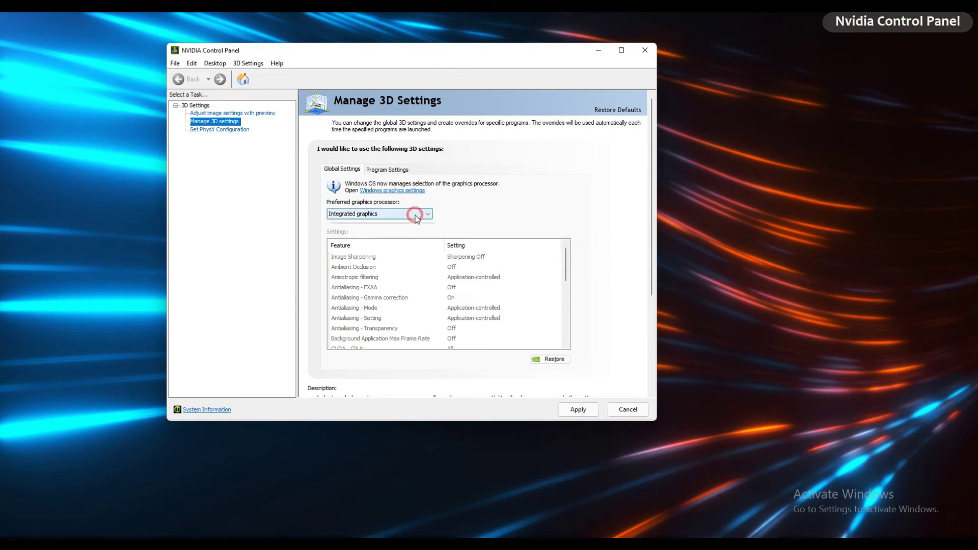
left_click(413, 224)
left_click(589, 409)
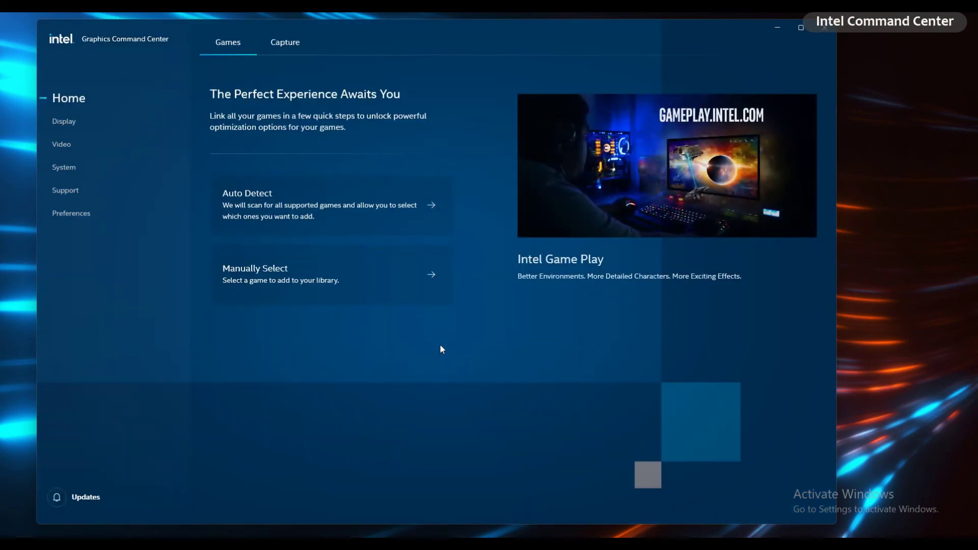
Open the display settings in Intel Graphics Command Center and compare the general settings of Display 2 and Display 1
left_click(89, 123)
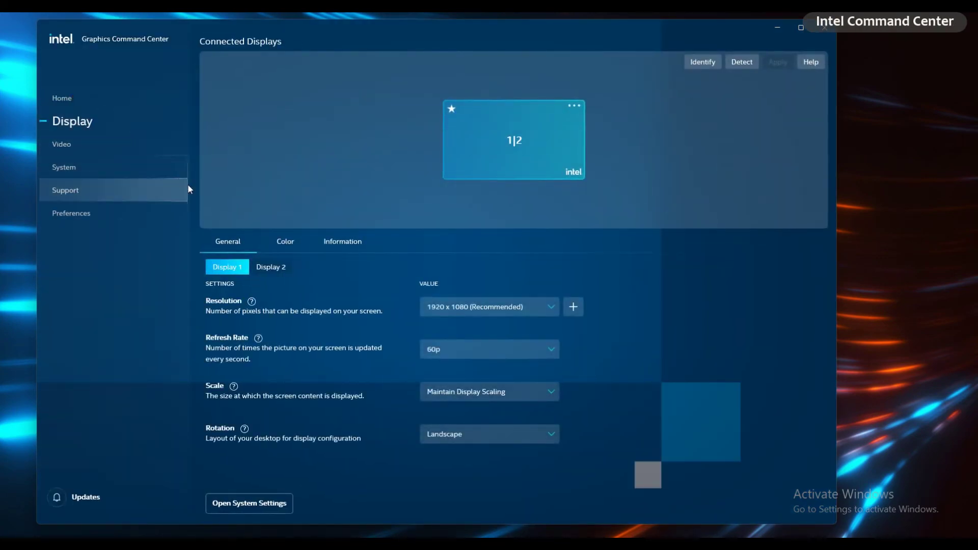
left_click(284, 268)
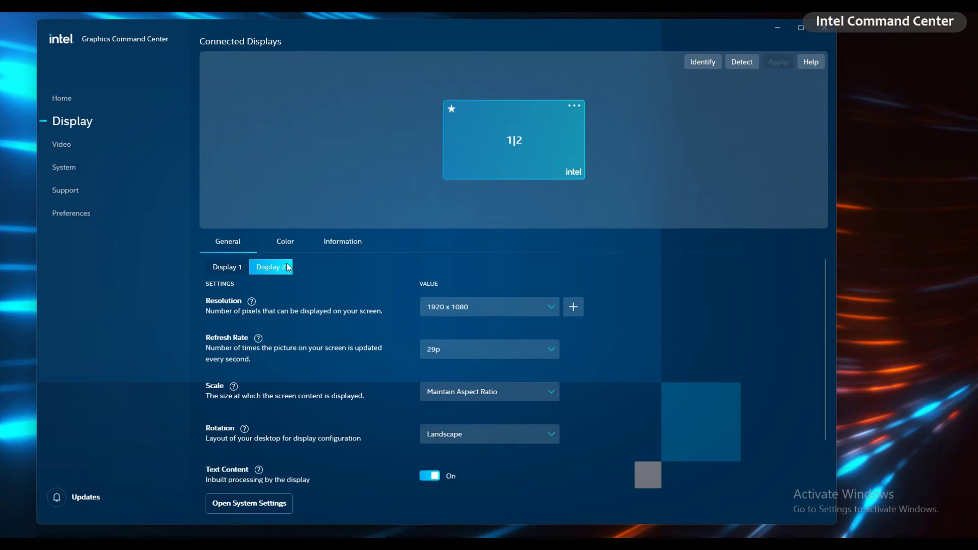
left_click(233, 267)
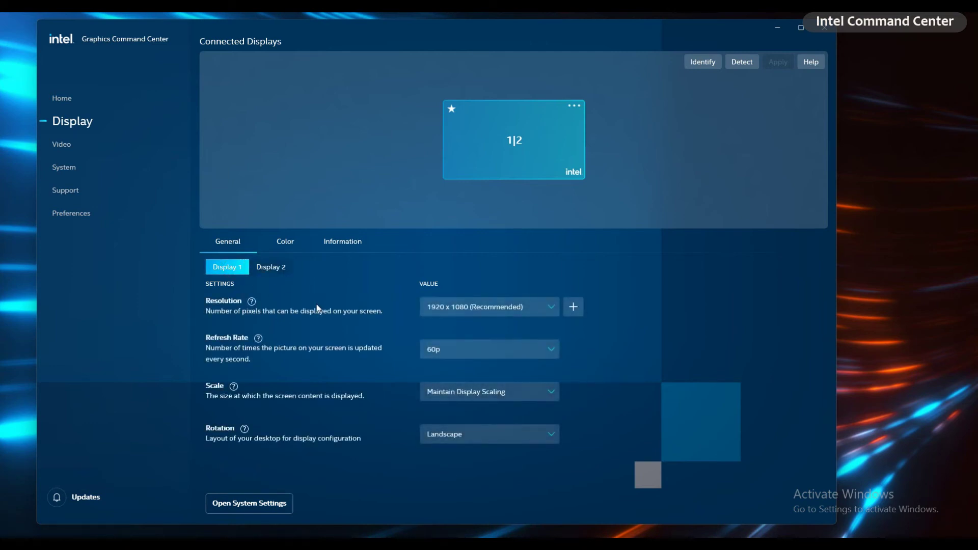
Examine the available resolutions and refresh rates for Display 1 without changing them
left_click(554, 307)
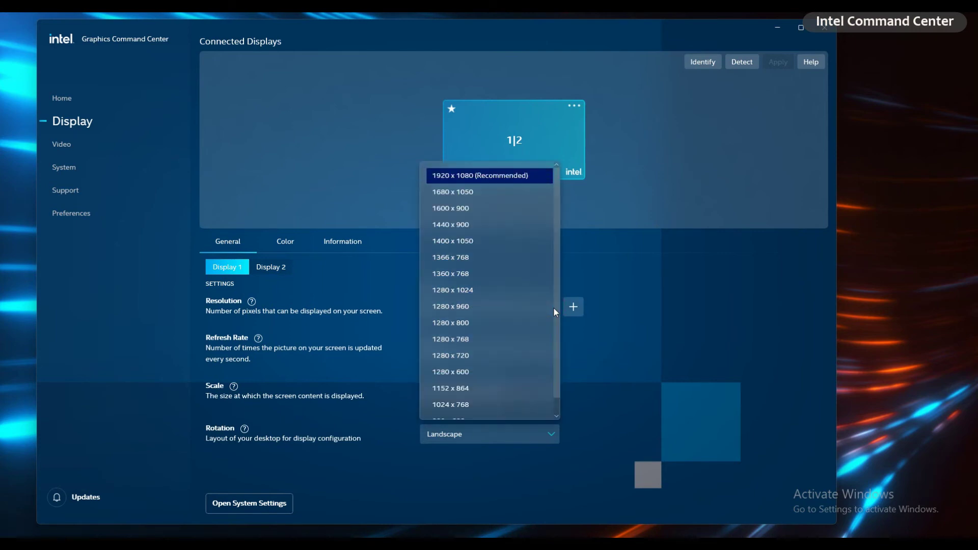
scroll(524, 332, "down", 1)
scroll(523, 332, "up", 1)
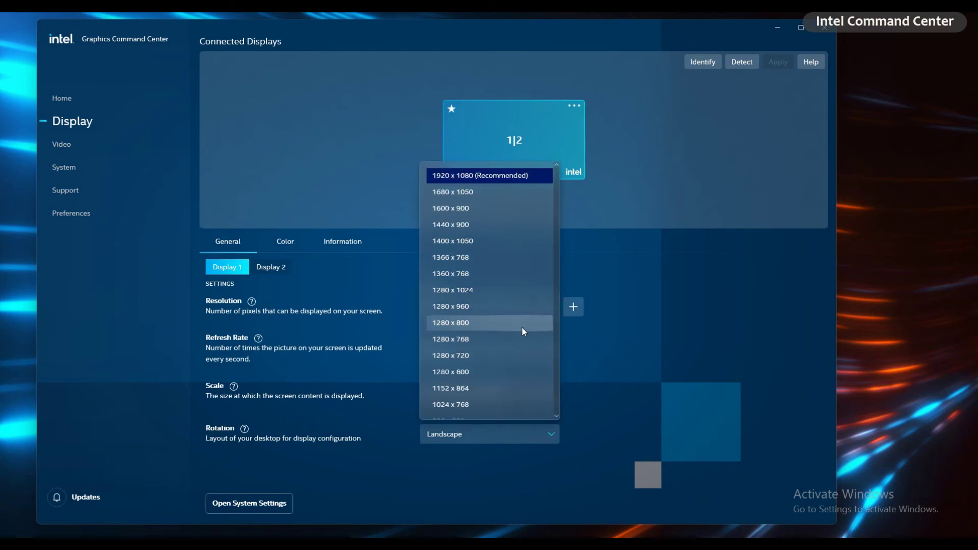
left_click(615, 333)
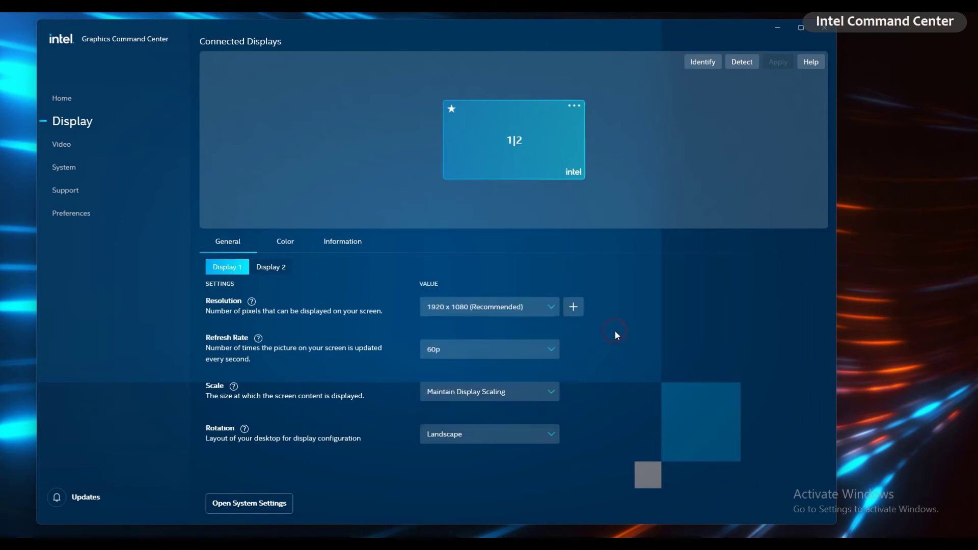
left_click(550, 348)
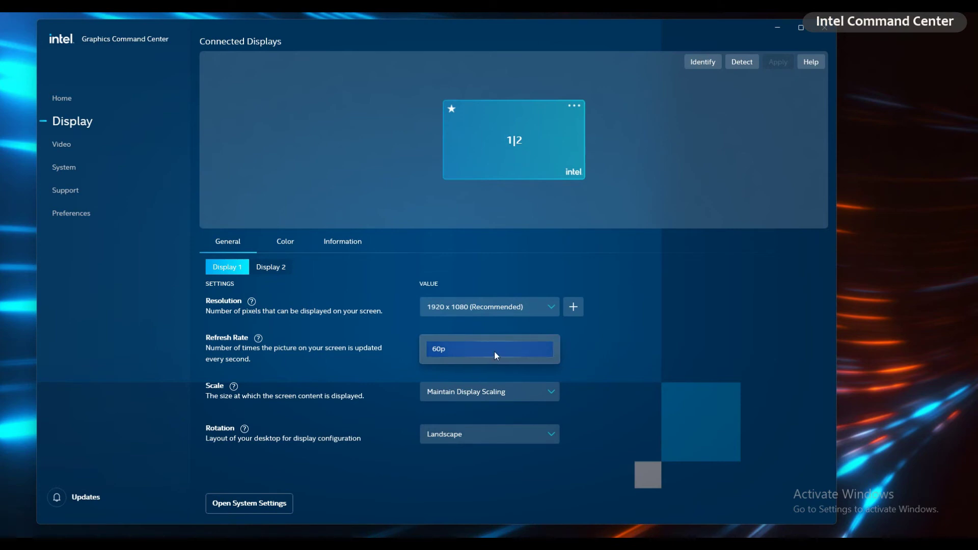
left_click(585, 352)
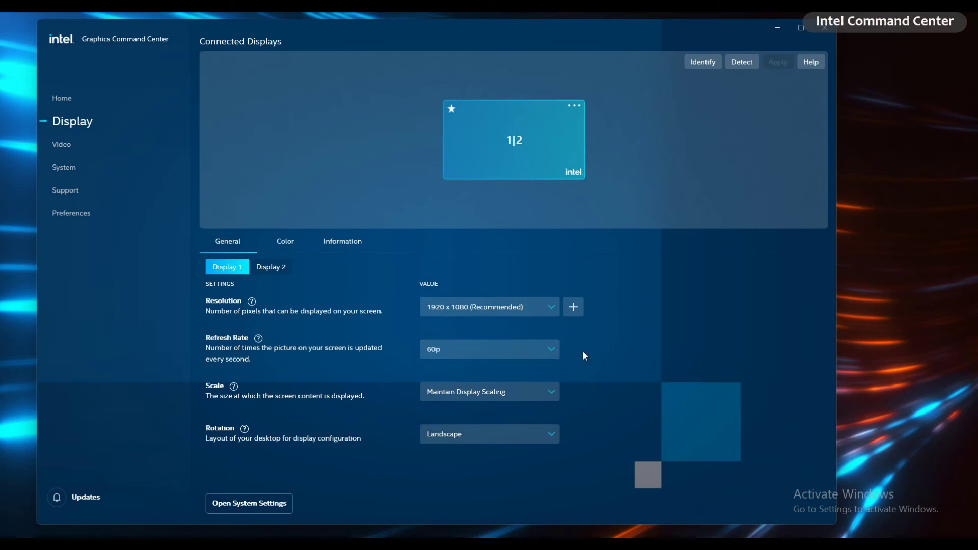
Switch to Display 2 and examine its available resolutions and refresh rates without changing them
left_click(271, 266)
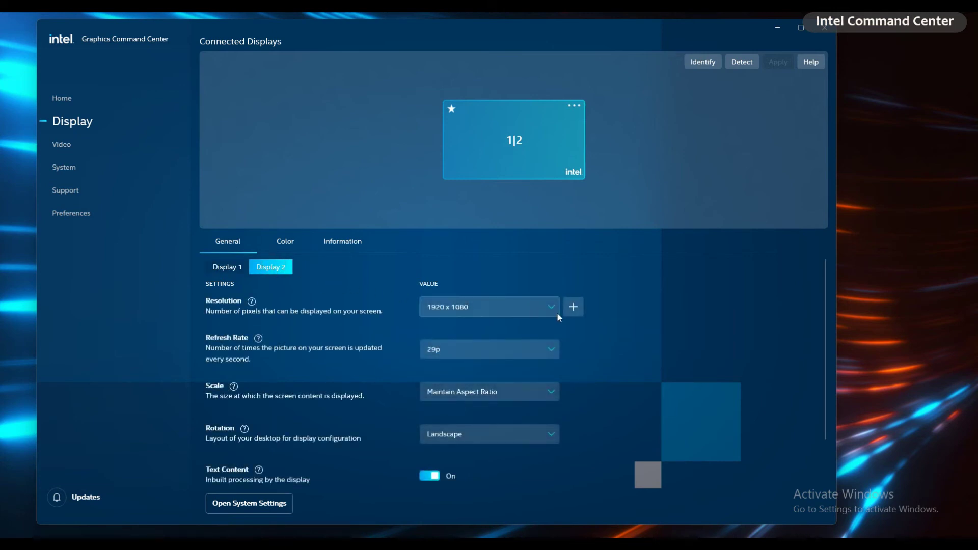
left_click(557, 313)
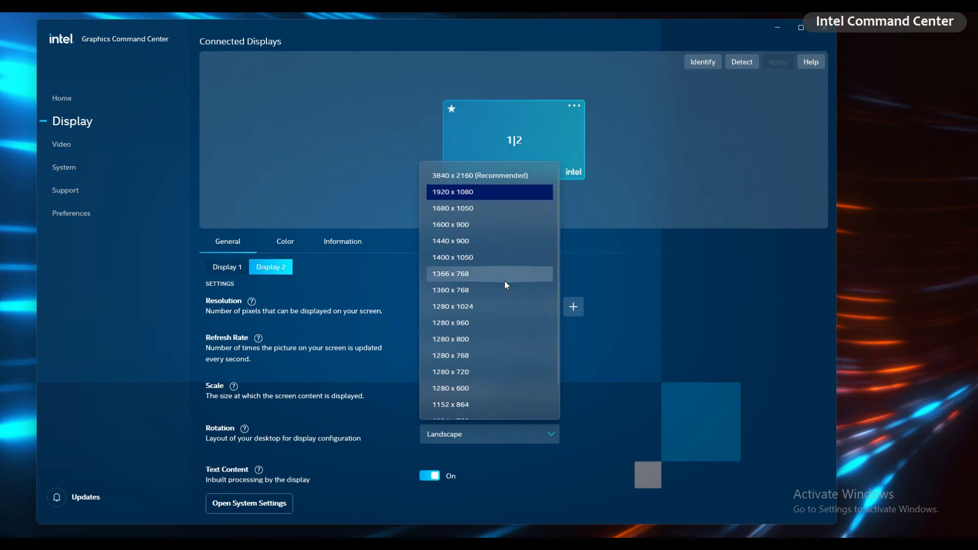
left_click(592, 351)
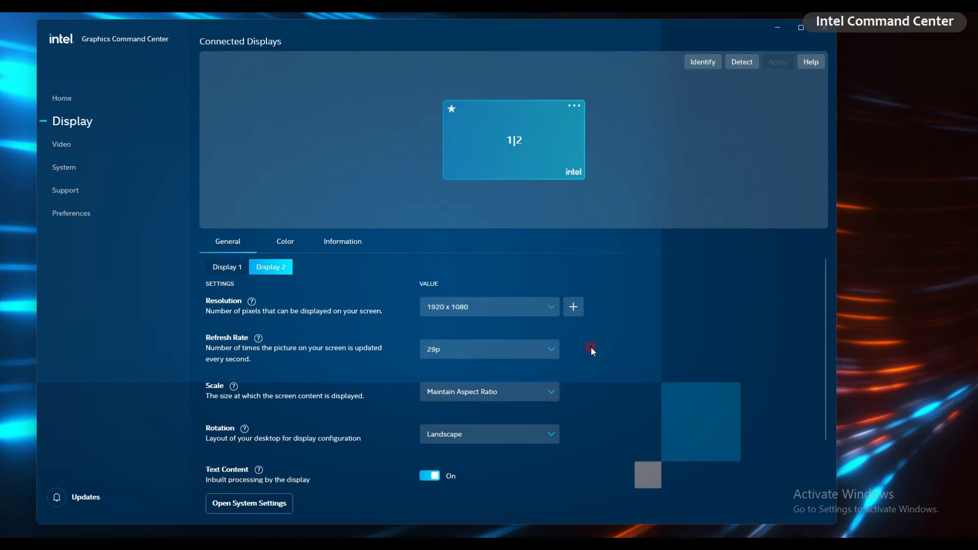
left_click(555, 350)
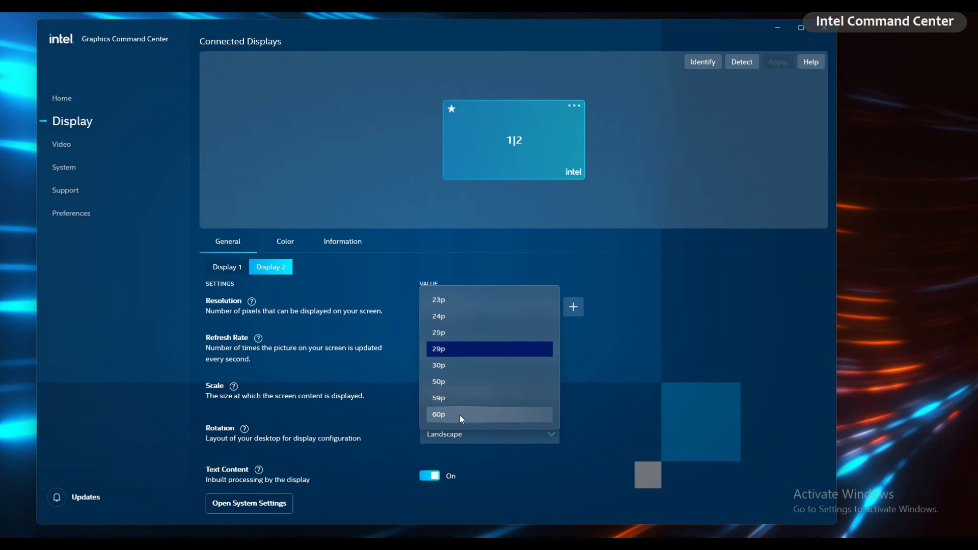
left_click(581, 370)
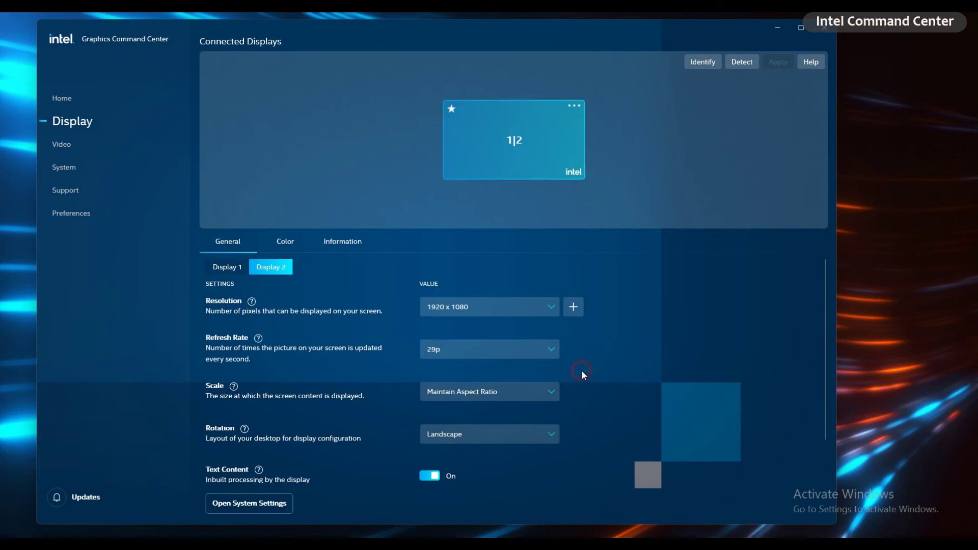
Extend the mirrored displays to Monitor 1 and place the built-in display to the left of display 2
left_click(574, 106)
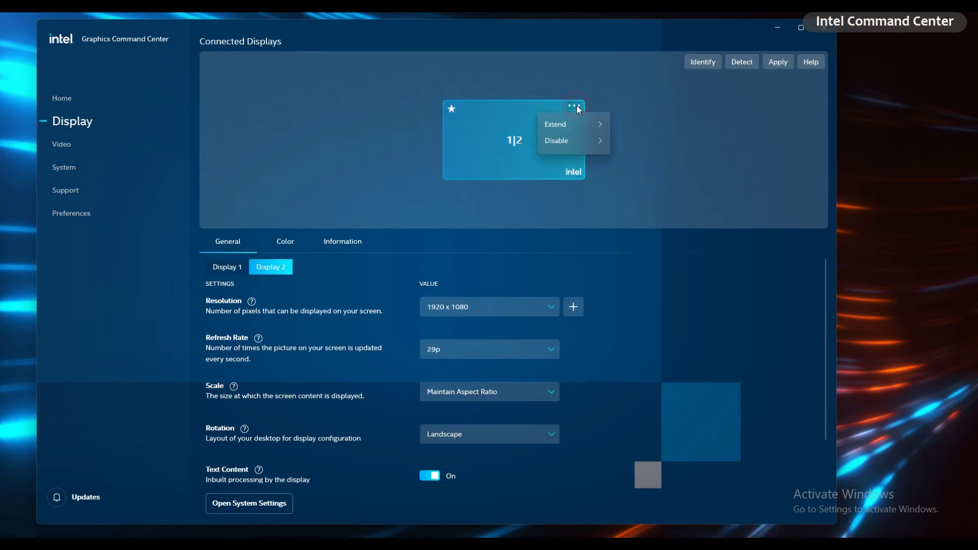
mouse_move(580, 129)
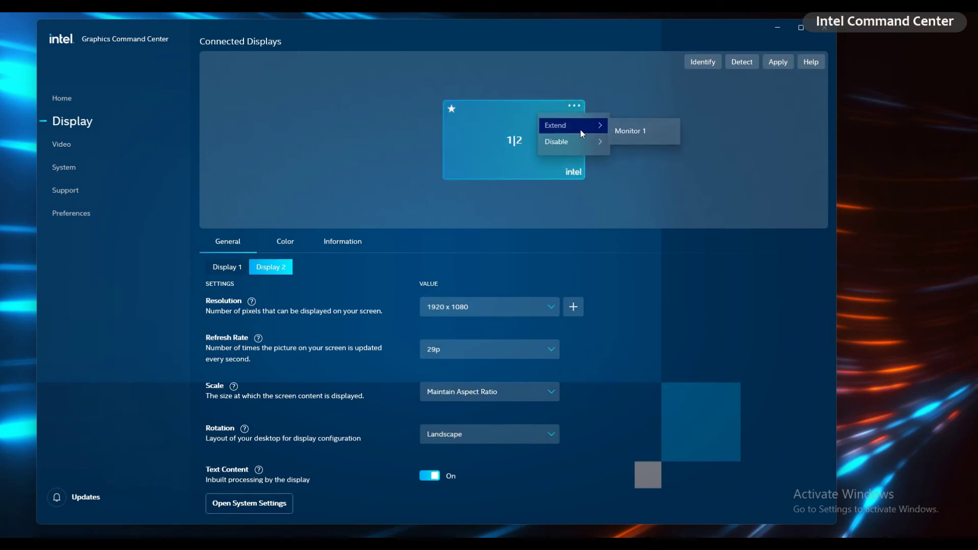
left_click(624, 131)
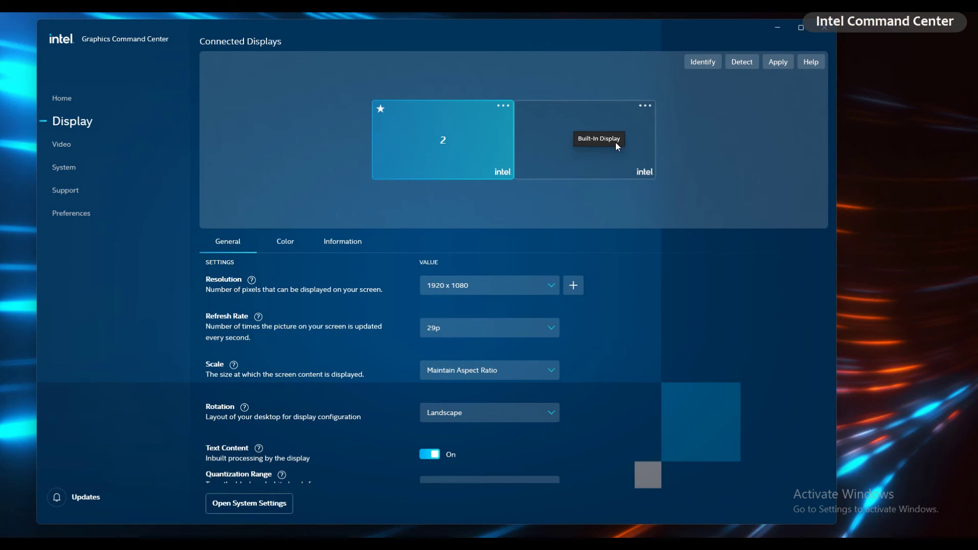
left_click_drag(610, 155, 328, 160)
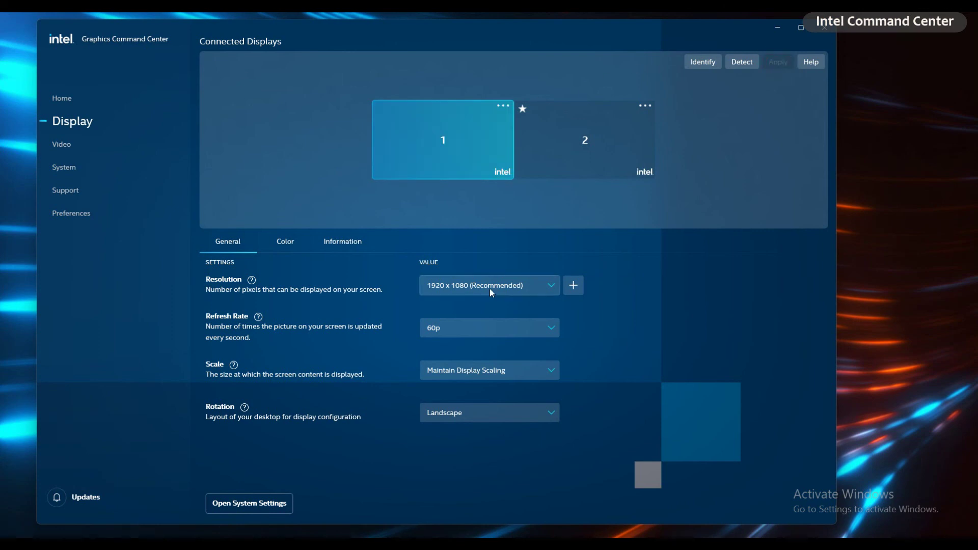
View the primary, mirror and disable options for display 1 and the mirror options for display 2 without changing them
left_click(503, 105)
mouse_move(495, 141)
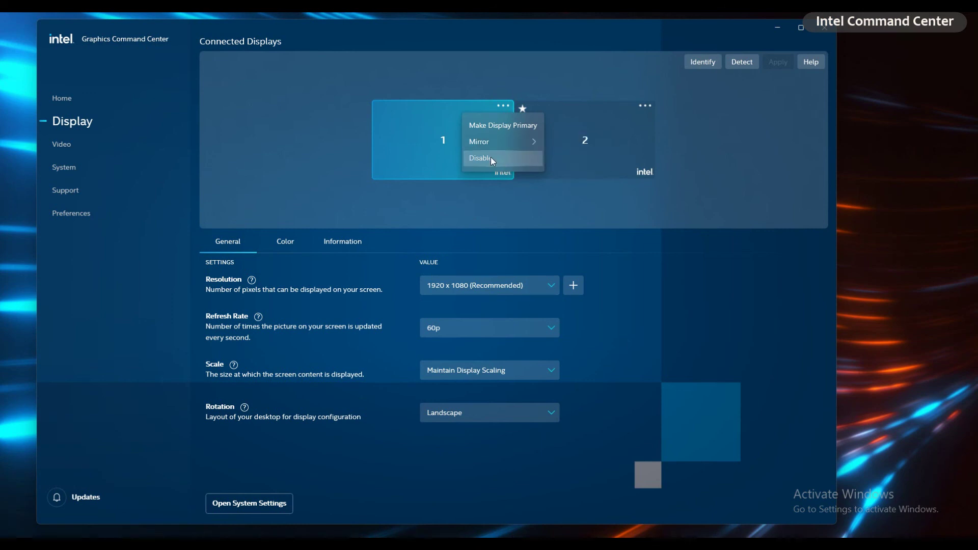
left_click(492, 159)
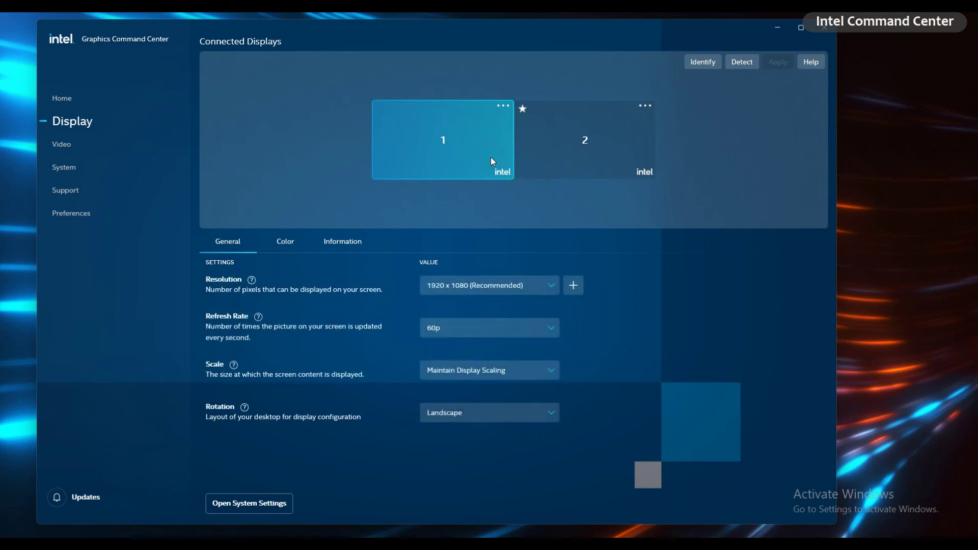
left_click(645, 106)
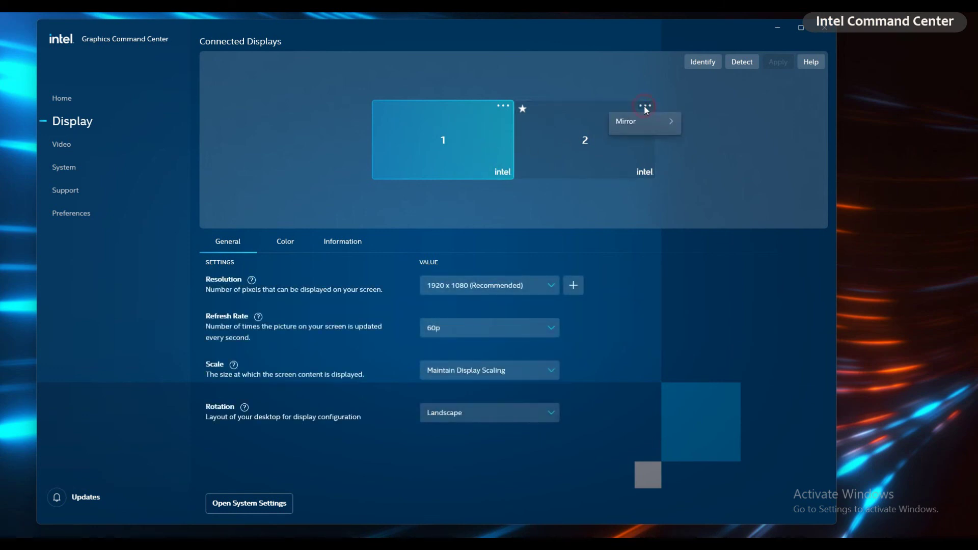
mouse_move(637, 128)
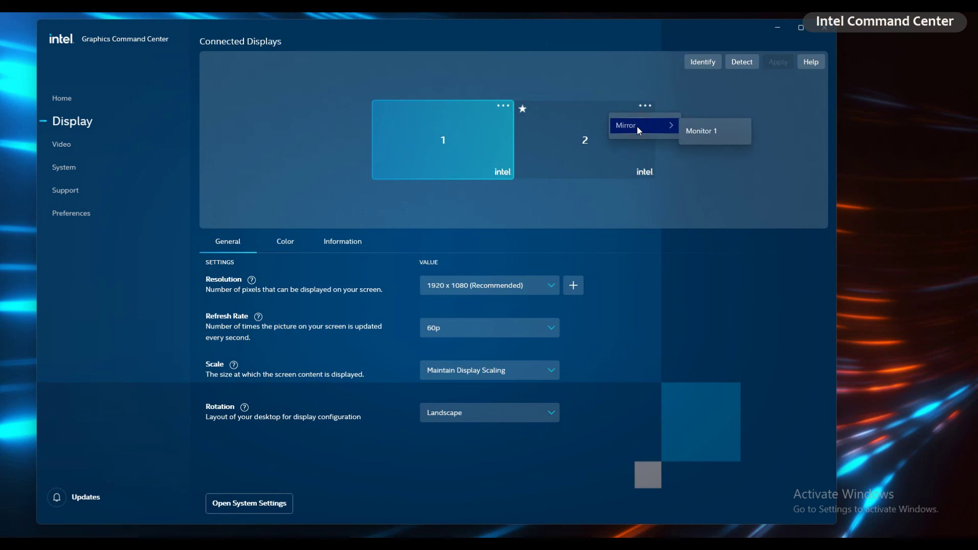